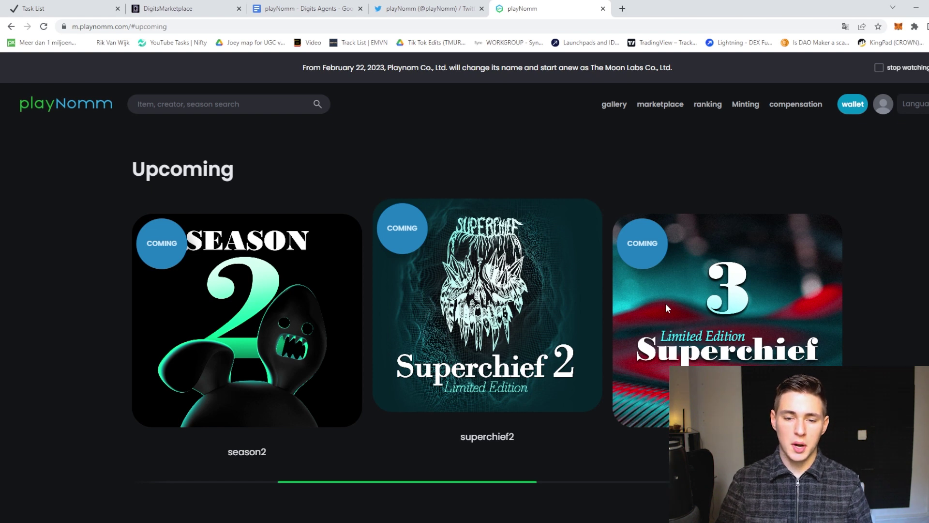
key(ctrl+2)
scroll(486, 296, up, 1)
scroll(489, 299, up, 2)
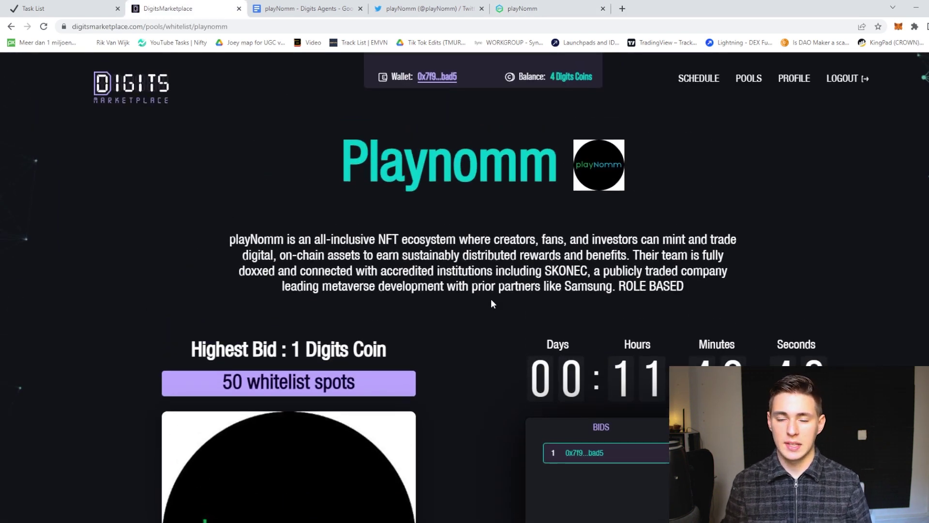
scroll(491, 303, down, 5)
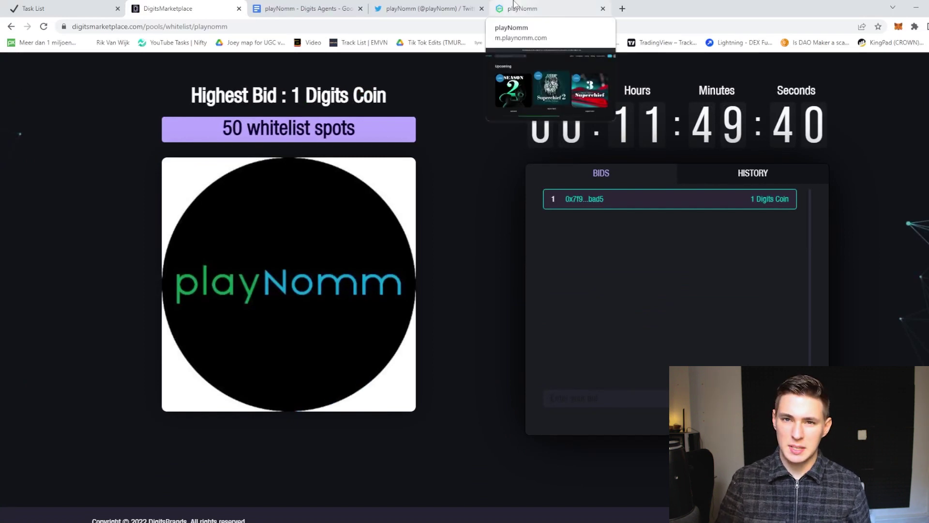
View the English marketplace and open the BPS_S.Younghoon #1 listing at 10000 LM
click(514, 6)
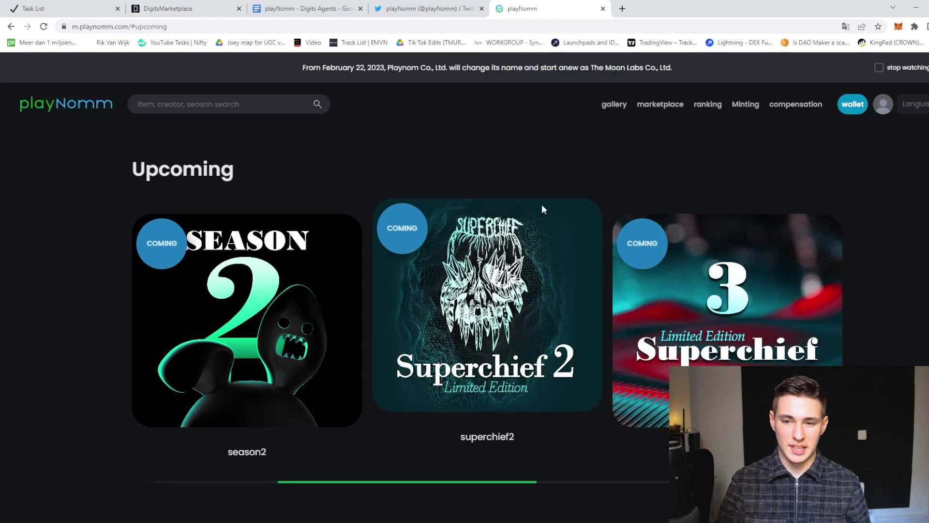
click(664, 108)
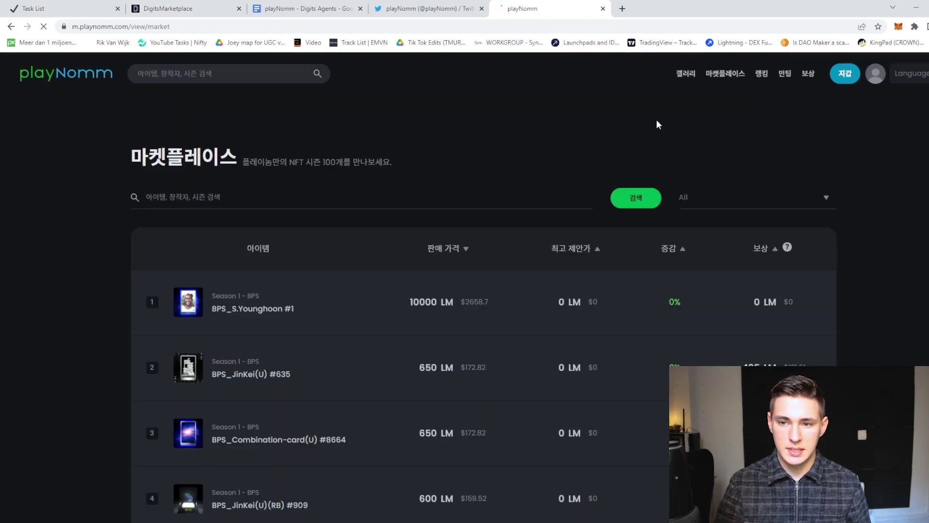
right_click(480, 115)
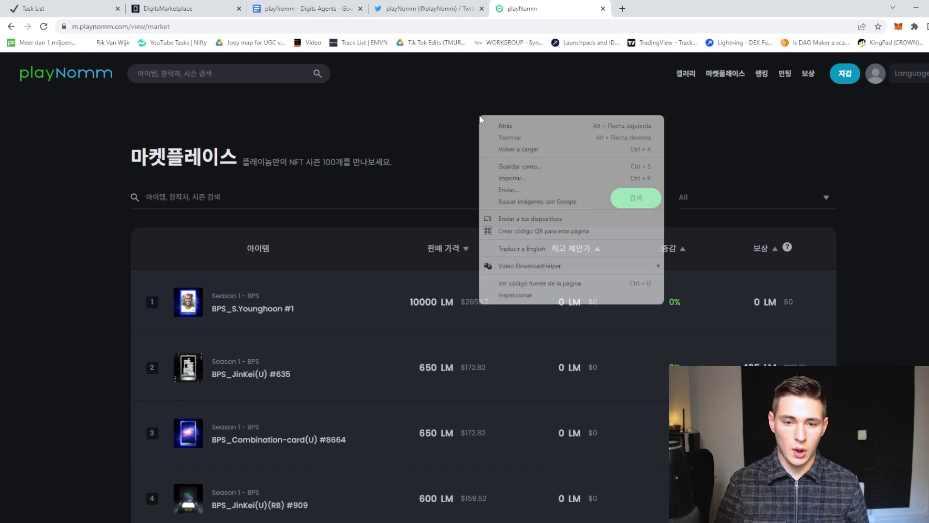
click(522, 249)
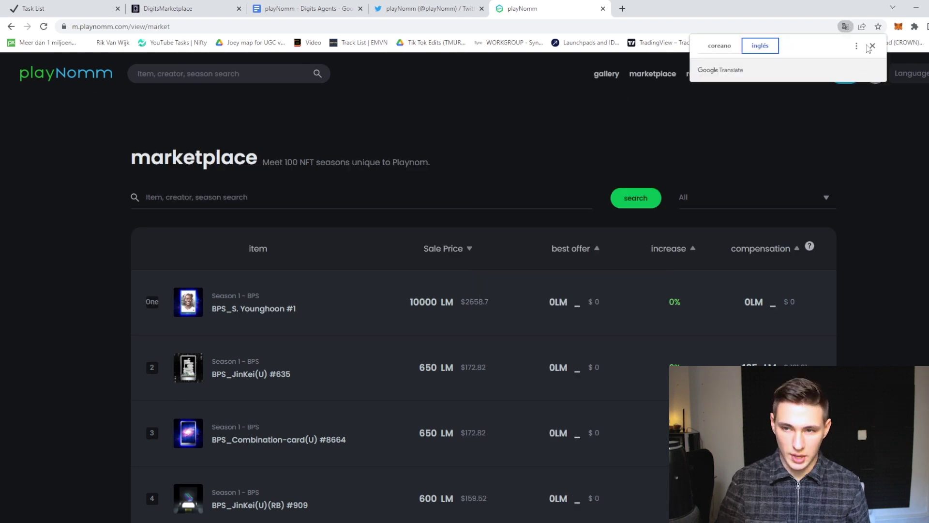
click(872, 47)
scroll(884, 188, down, 3)
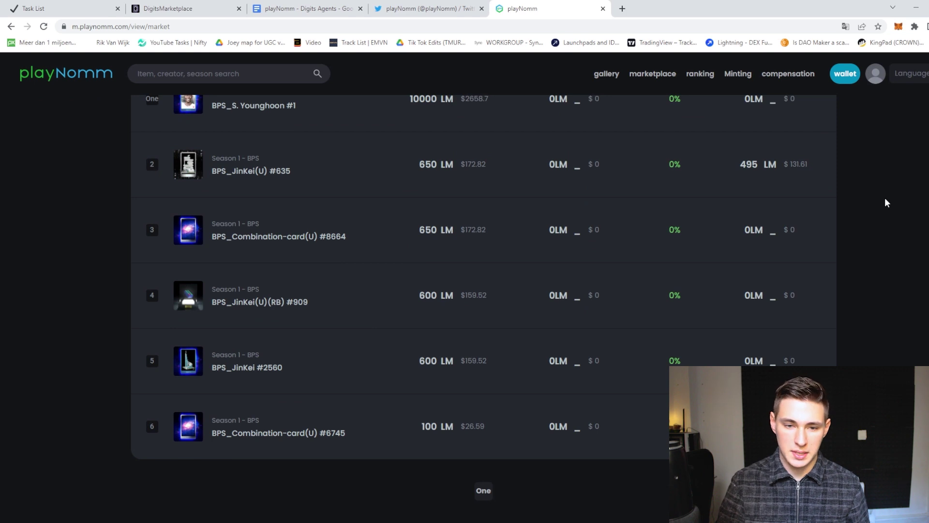
scroll(886, 198, up, 3)
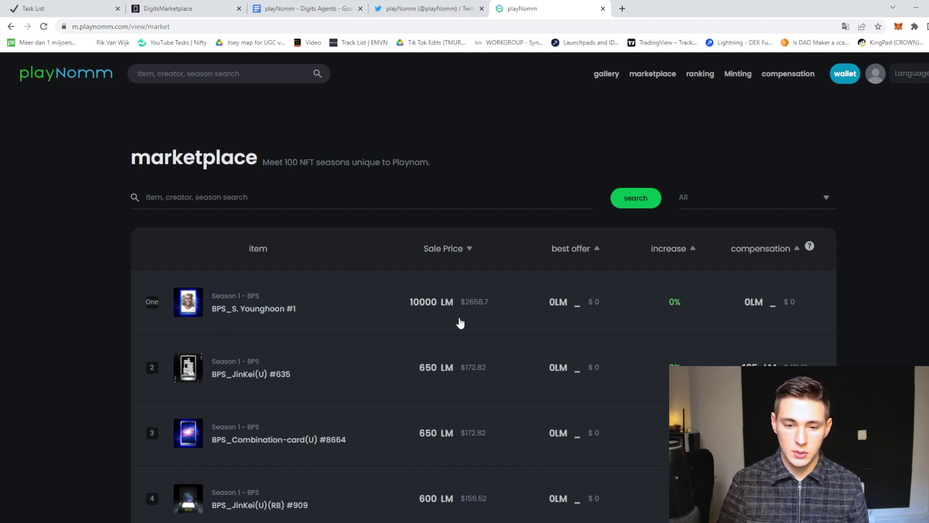
scroll(459, 330, down, 2)
click(322, 209)
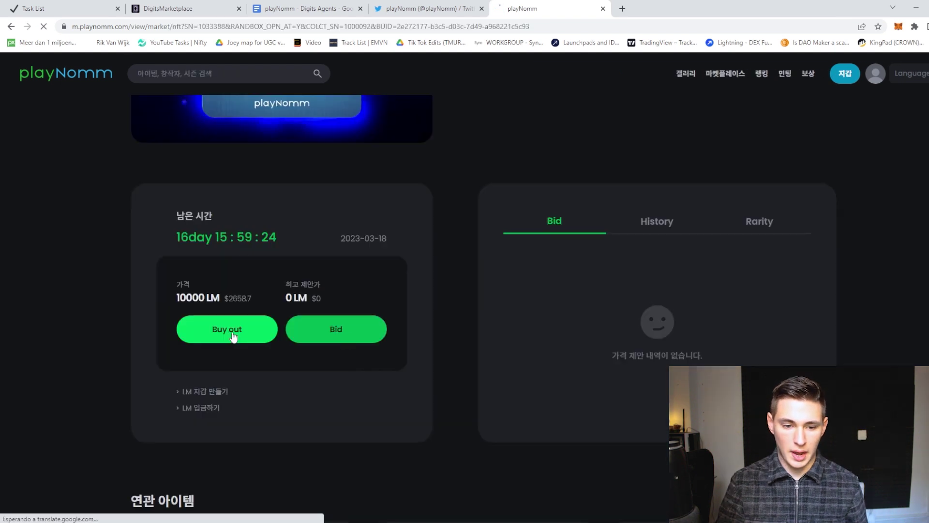
scroll(373, 334, up, 2)
scroll(406, 342, up, 2)
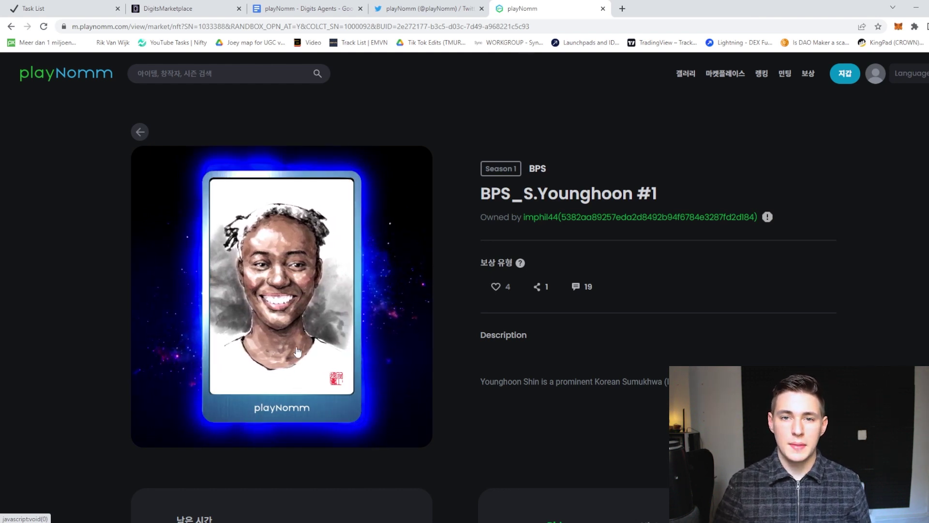
Return to the playNomm home page using the logo
click(81, 78)
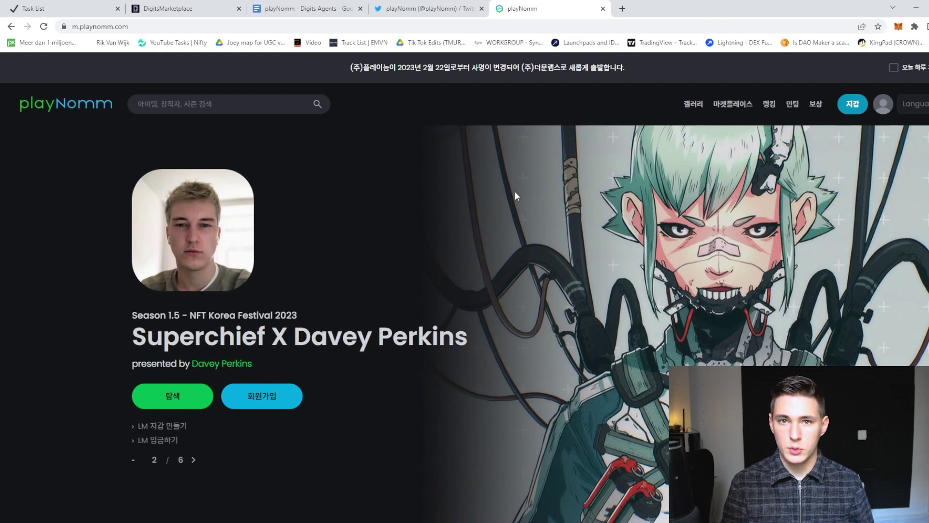
scroll(666, 308, down, 5)
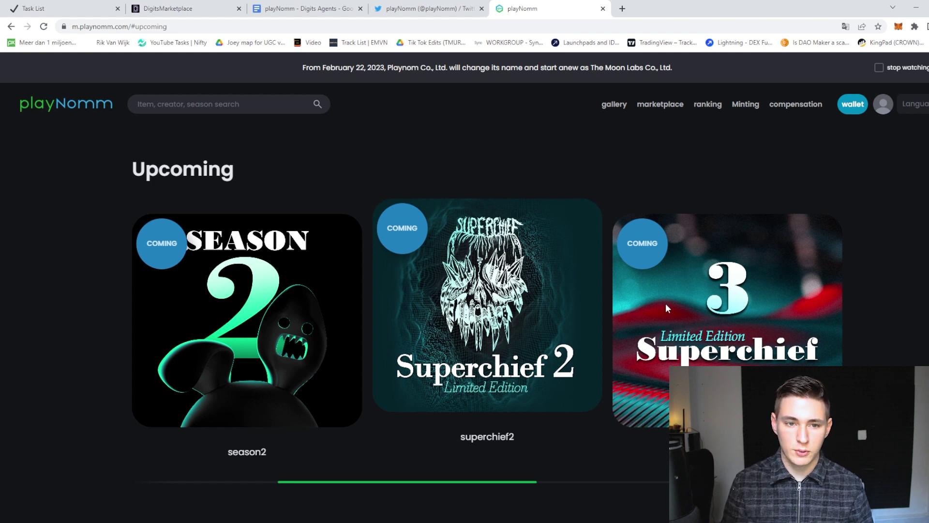
Translate the event site into English, then switch to the playNomm Twitter tab
click(583, 247)
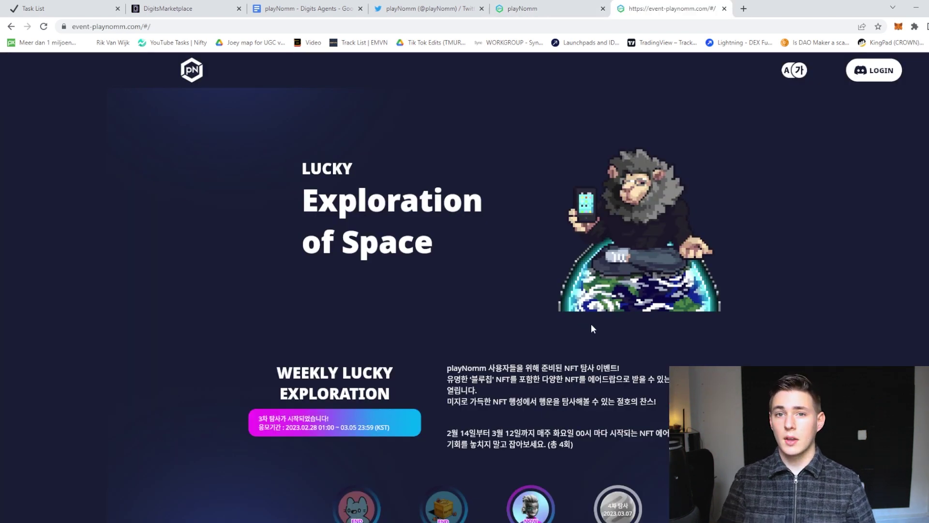
right_click(511, 313)
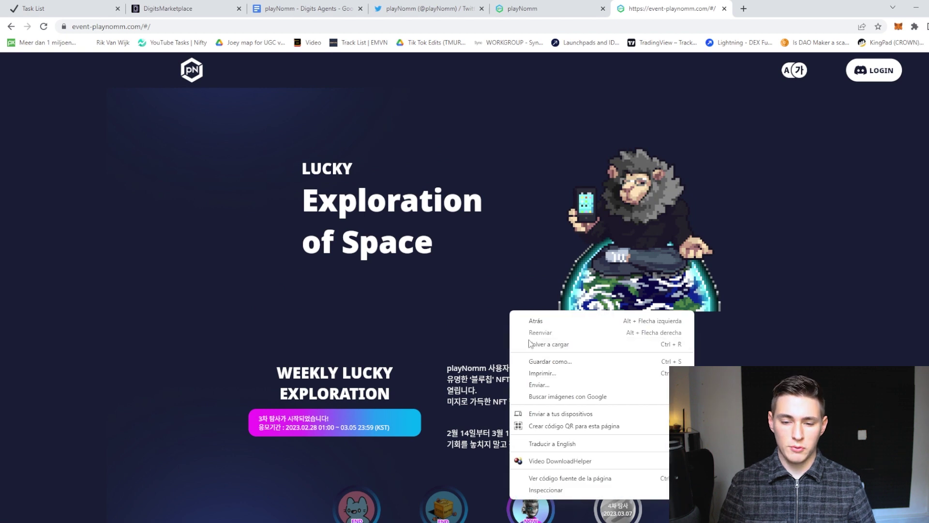
click(564, 441)
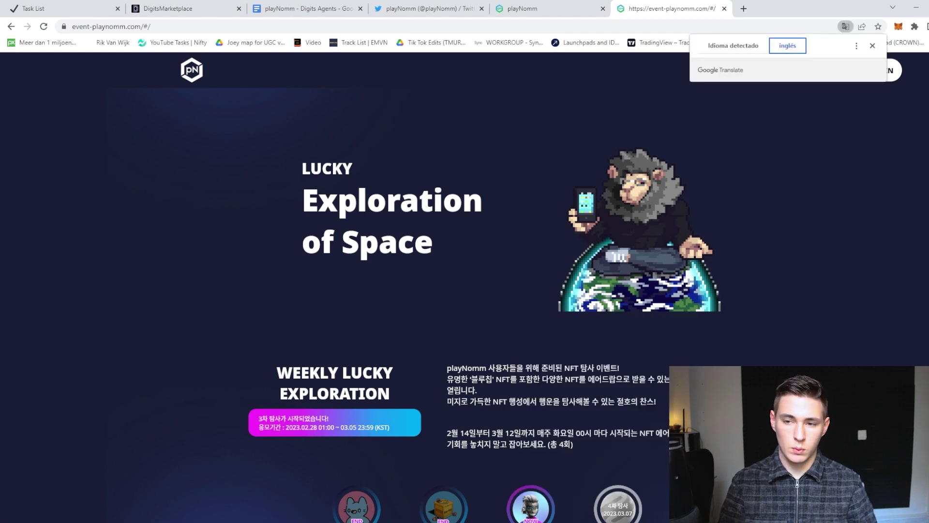
click(874, 46)
scroll(613, 297, down, 2)
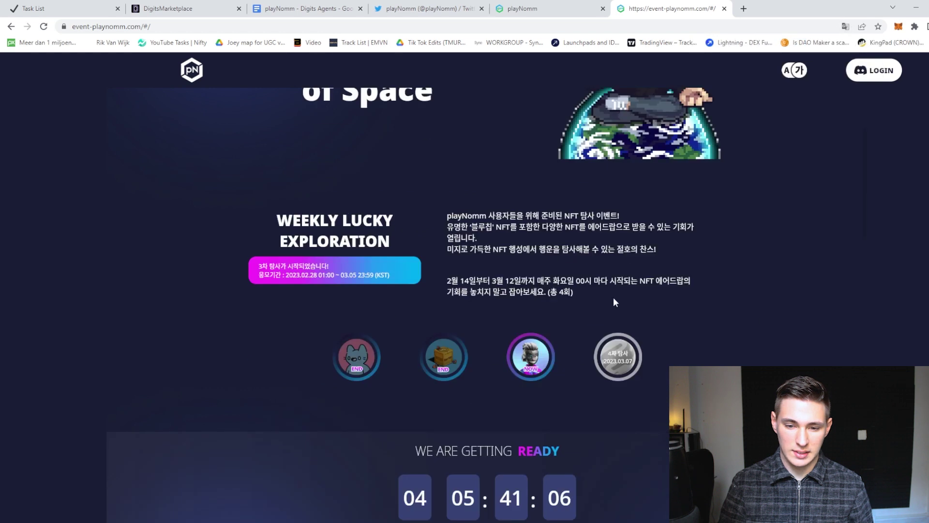
scroll(614, 297, up, 2)
scroll(458, 265, down, 4)
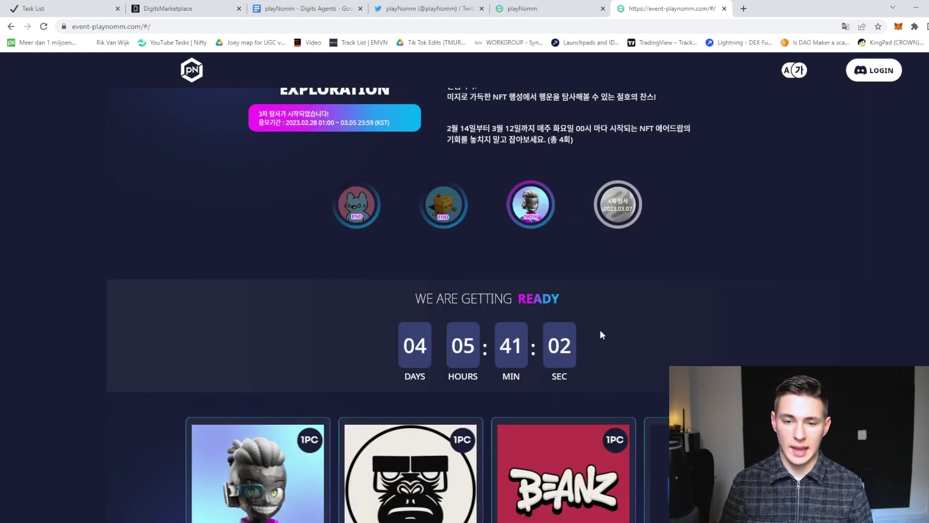
scroll(600, 335, up, 4)
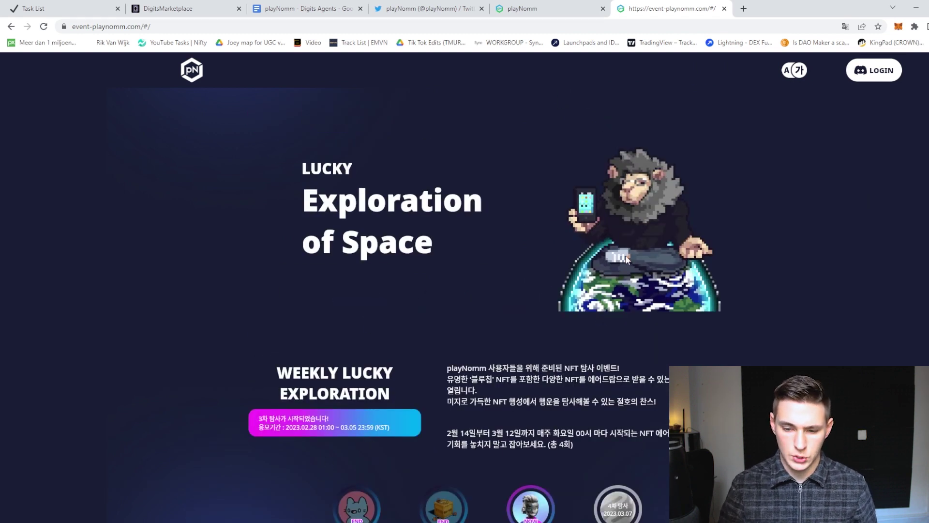
scroll(639, 290, down, 3)
scroll(632, 320, down, 4)
scroll(619, 332, down, 1)
key(ctrl+4)
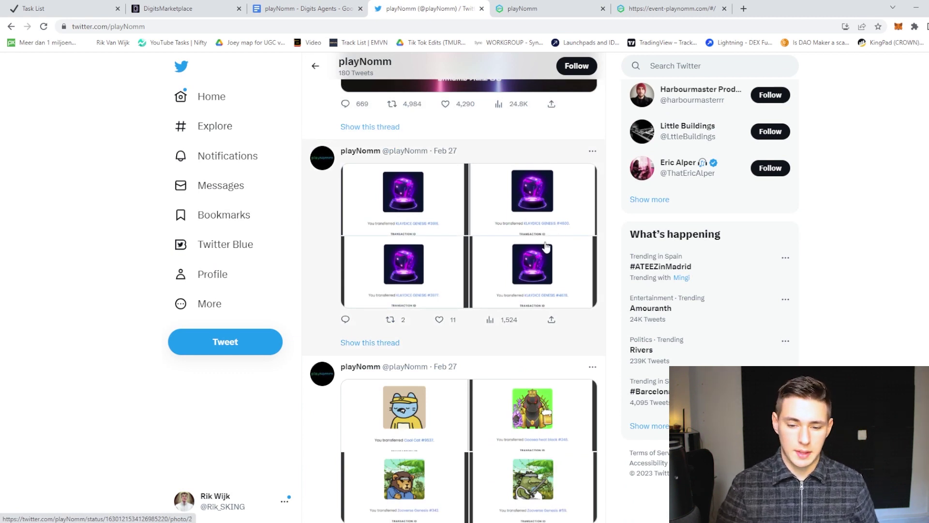
scroll(544, 250, down, 4)
scroll(543, 262, down, 4)
scroll(529, 276, down, 1)
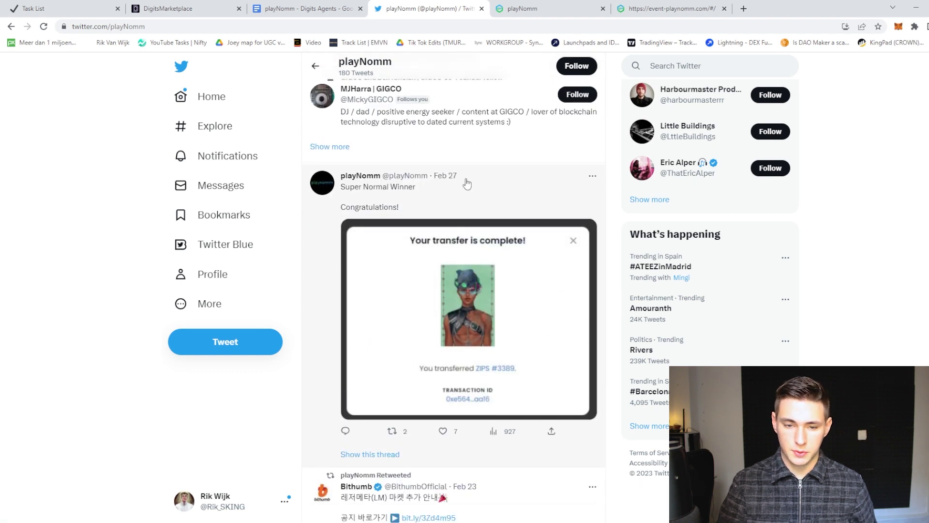
scroll(512, 254, down, 5)
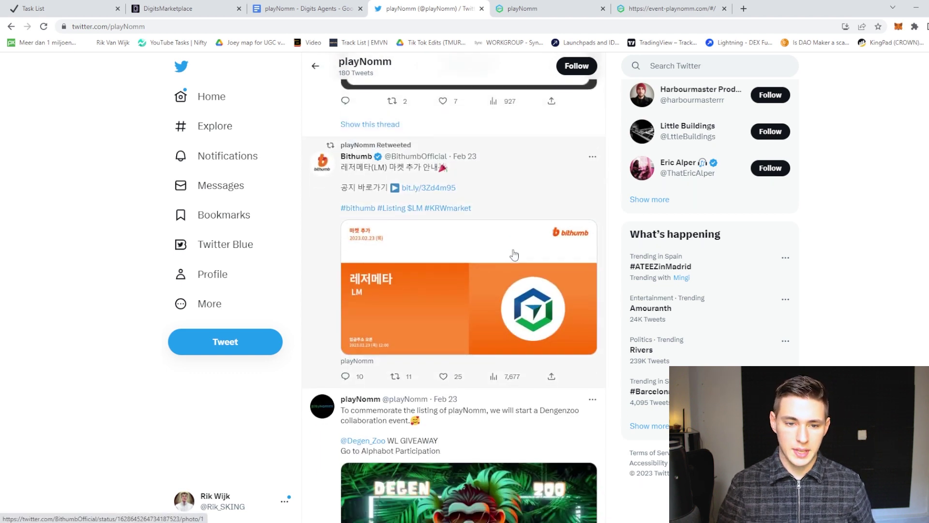
scroll(513, 255, down, 4)
Switch from the Twitter profile to the playNomm site tab
key(ctrl+Tab)
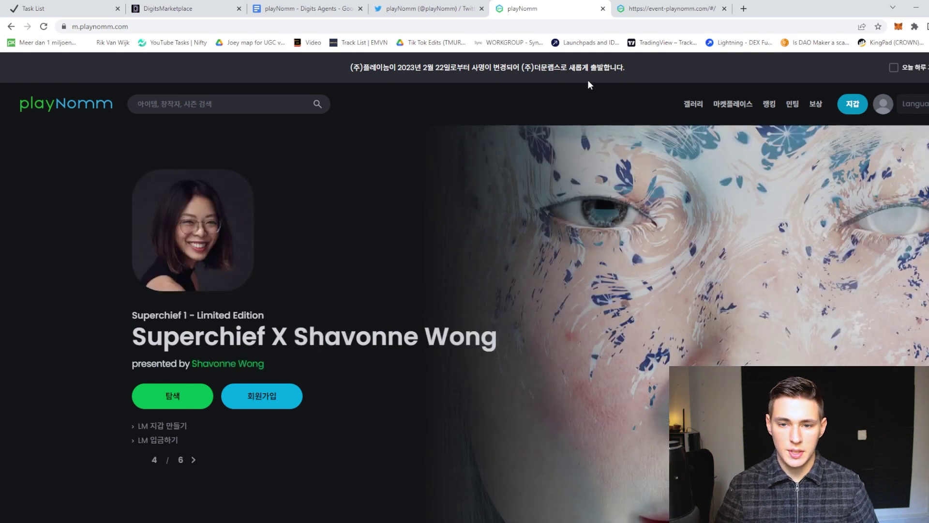
Translate the Korean playNomm home page into English and dismiss the translation notice
right_click(587, 81)
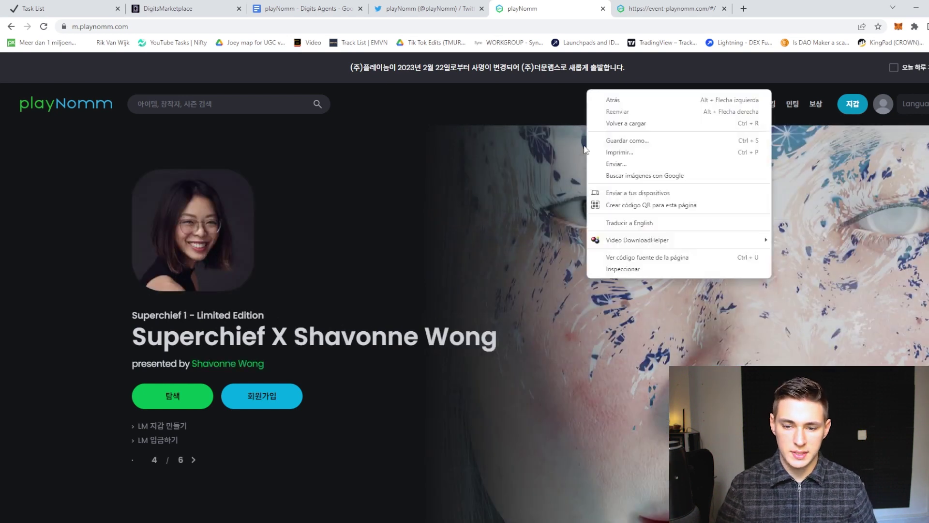
click(643, 222)
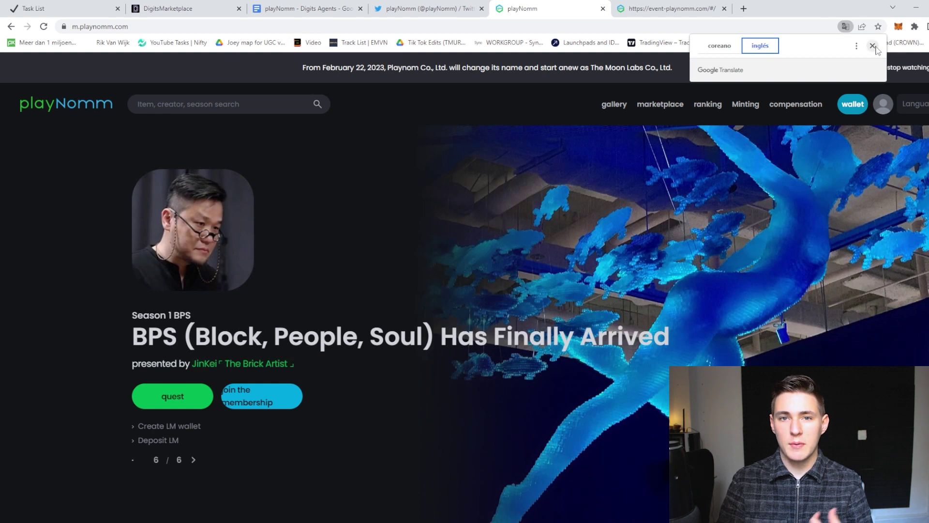
click(873, 46)
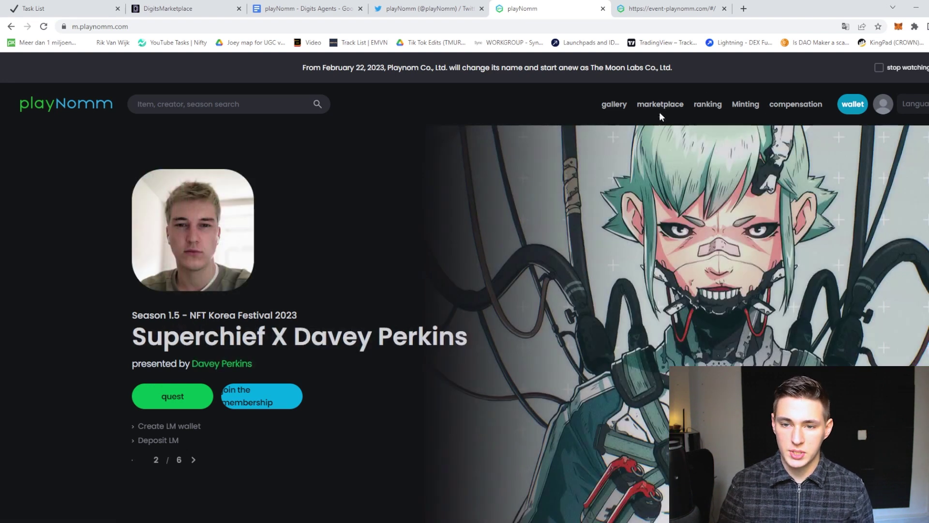
Show the NFT ranking in English, sorted by price from lowest to highest
click(710, 107)
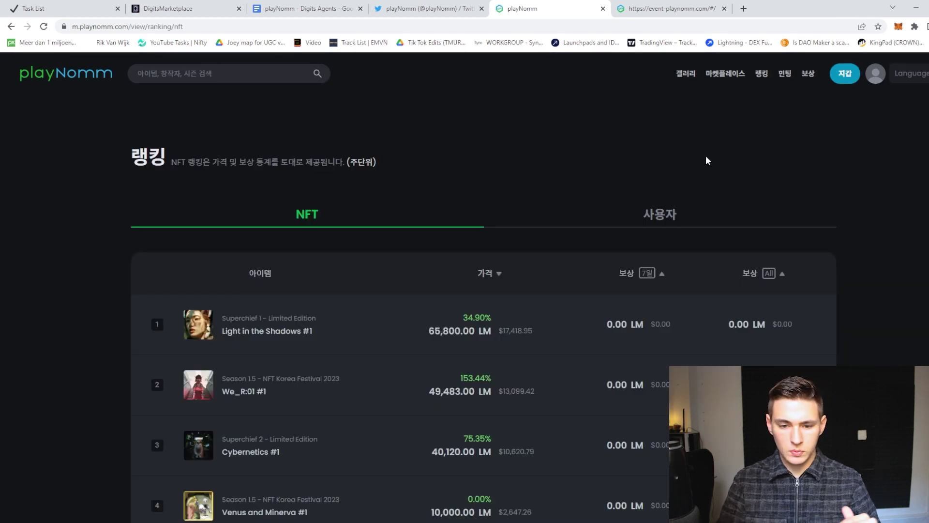
scroll(262, 214, down, 2)
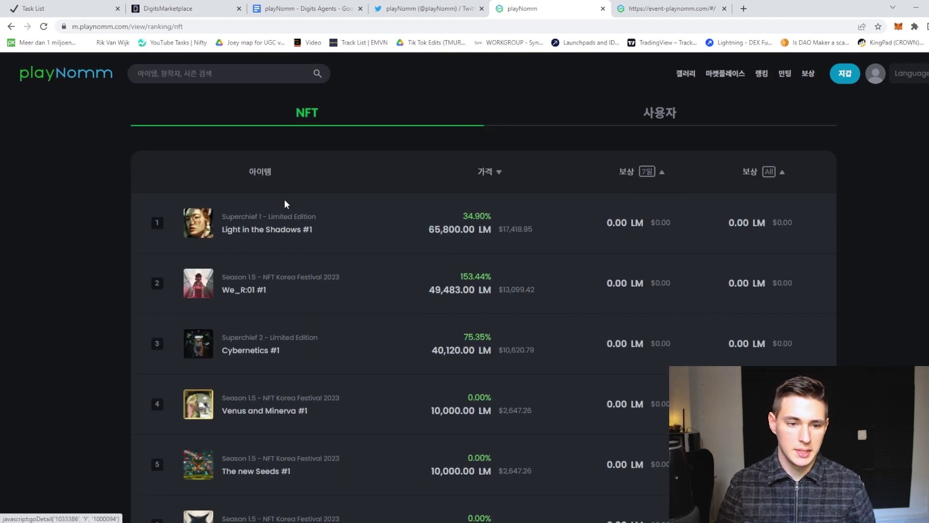
right_click(725, 191)
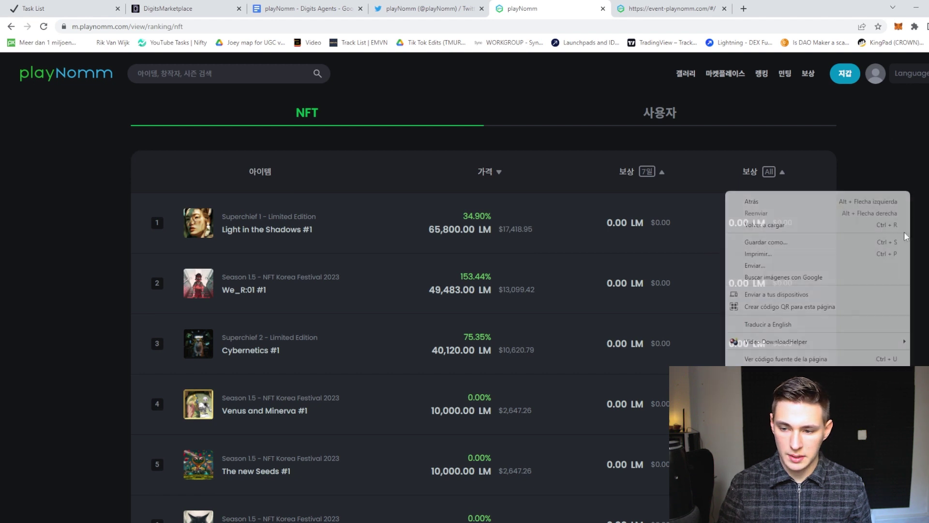
click(805, 324)
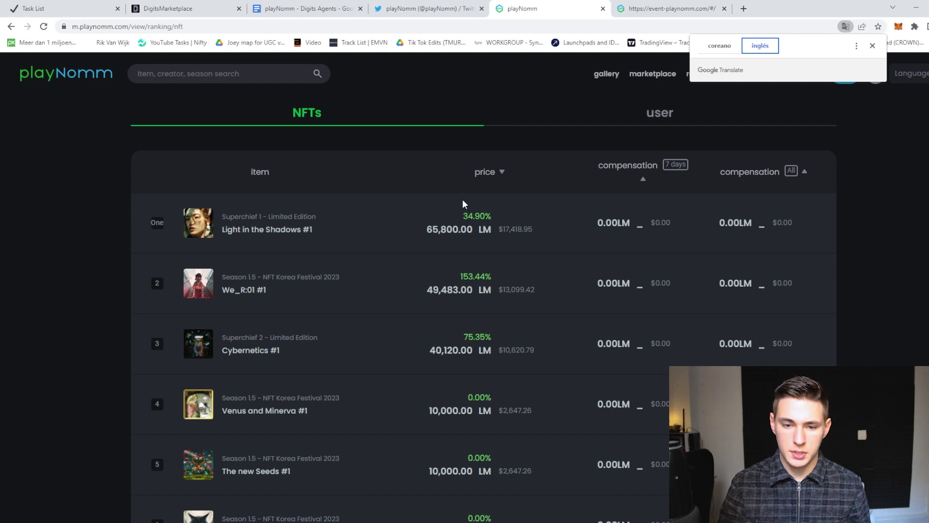
click(494, 173)
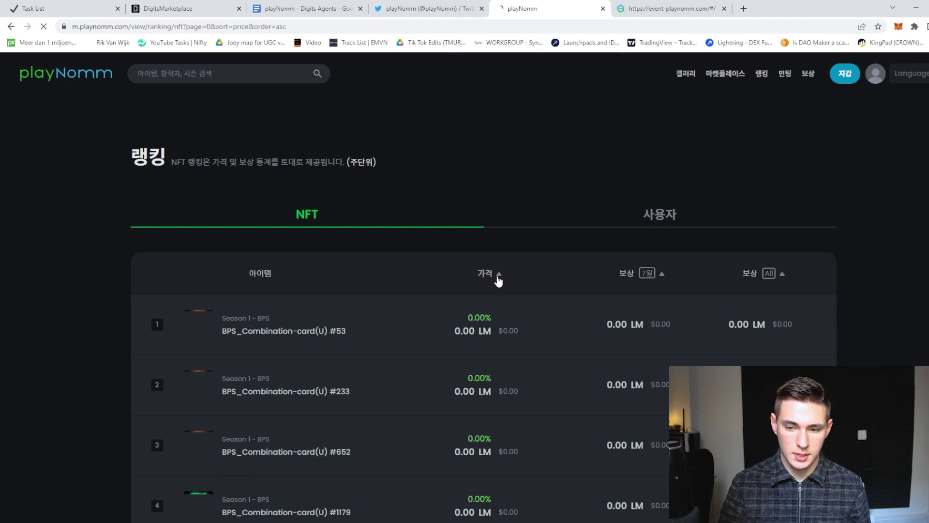
right_click(571, 150)
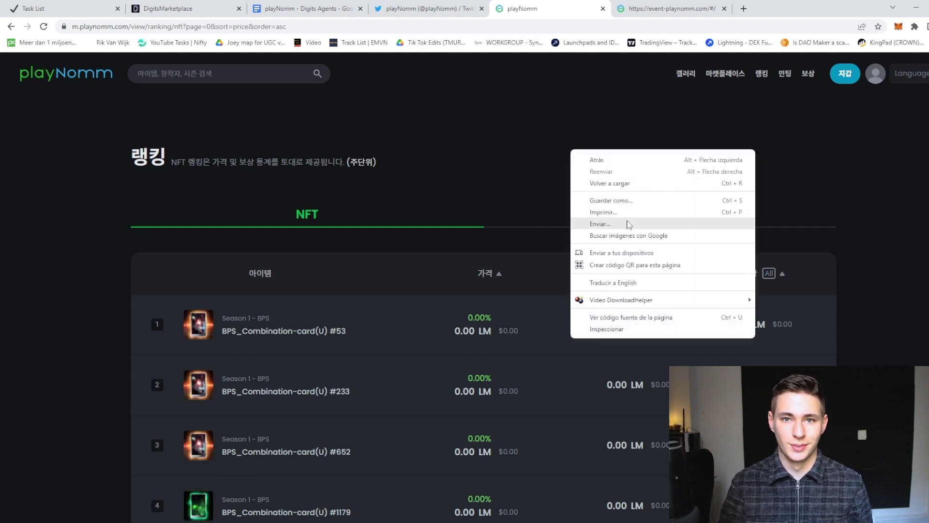
click(659, 224)
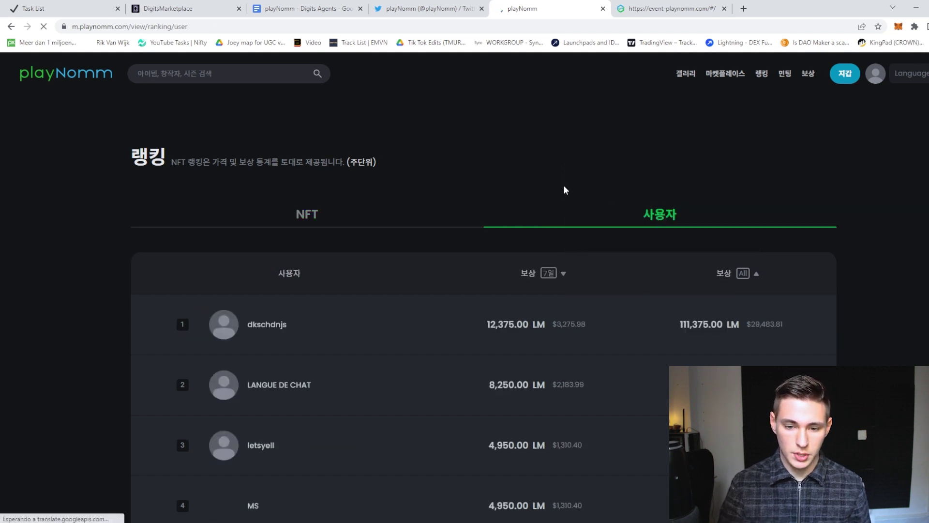
right_click(553, 153)
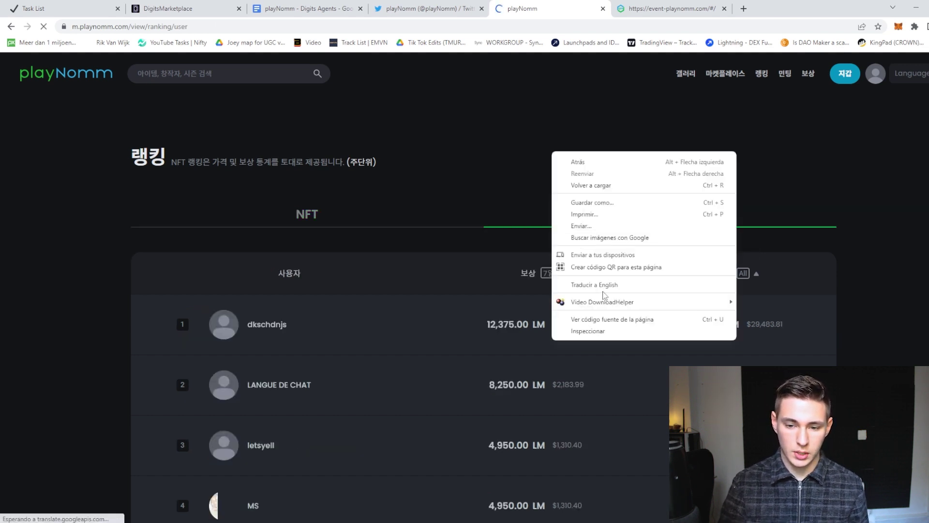
click(592, 284)
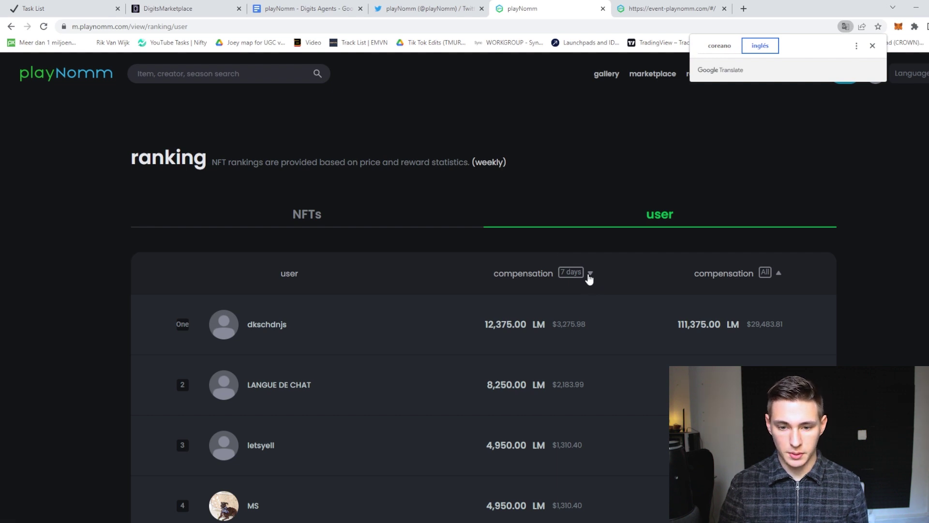
scroll(588, 278, down, 1)
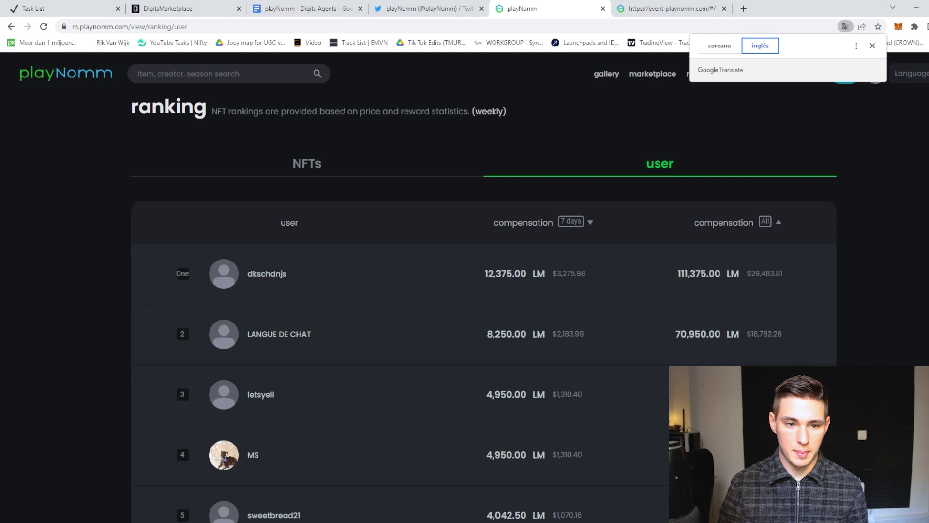
scroll(440, 121, down, 2)
scroll(518, 157, down, 5)
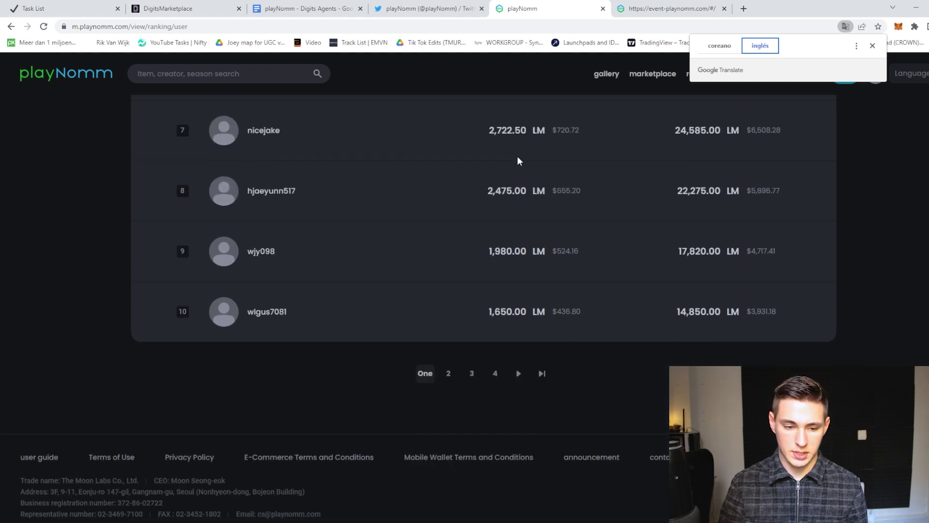
scroll(514, 177, up, 5)
scroll(537, 193, up, 3)
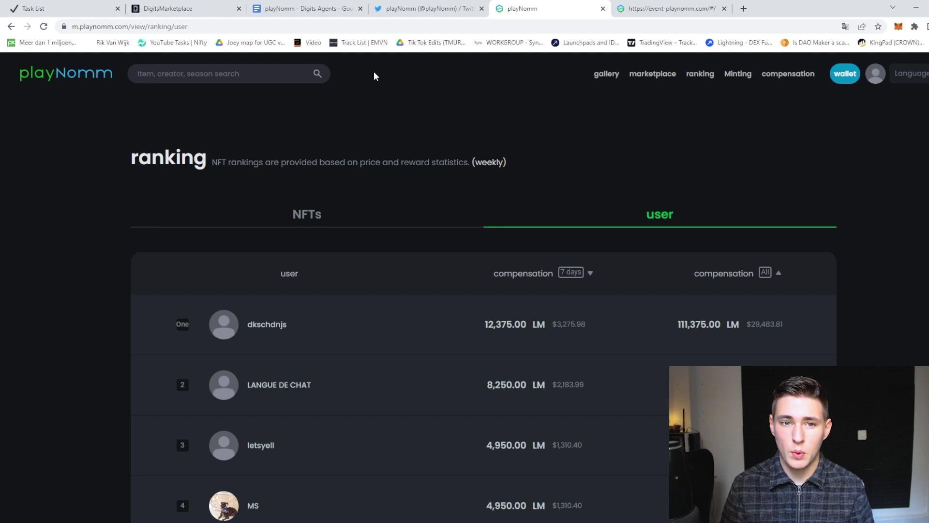
Switch to the Digits Marketplace tab and view its whitelist auction schedule
click(182, 8)
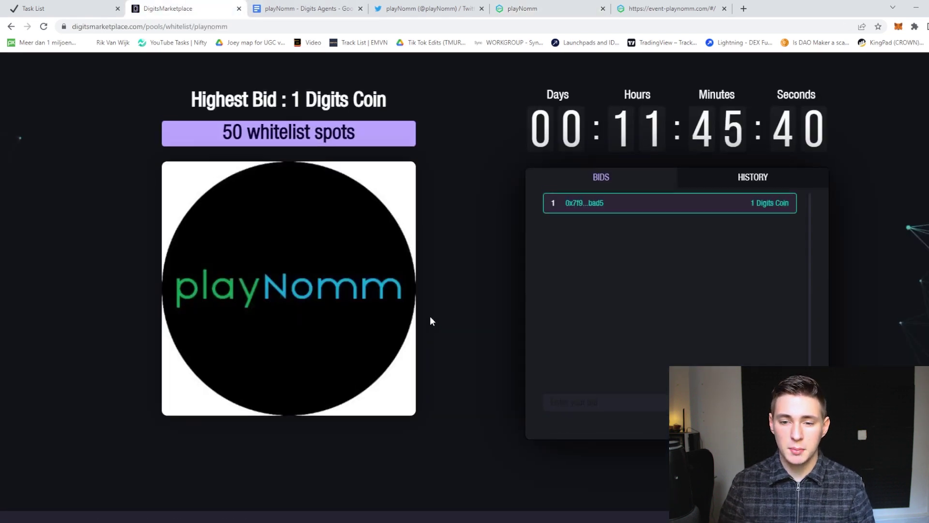
scroll(430, 321, up, 3)
click(701, 82)
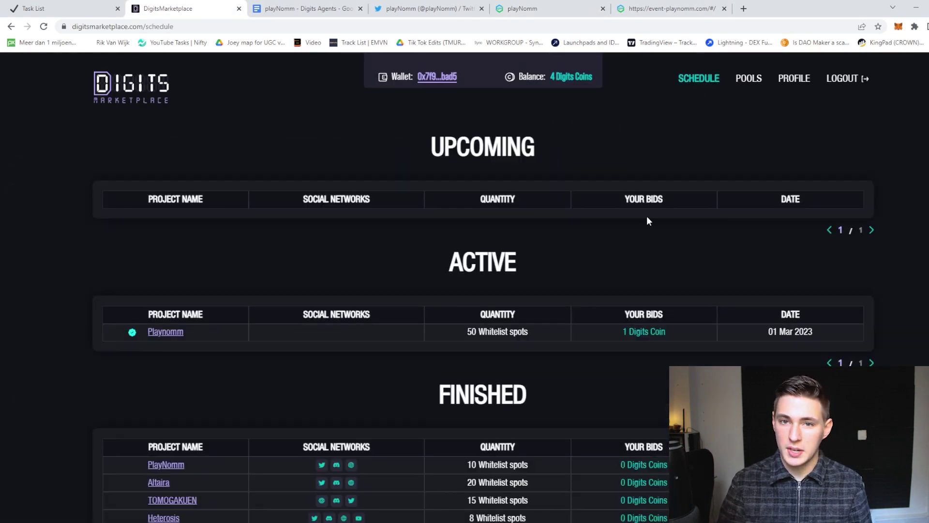